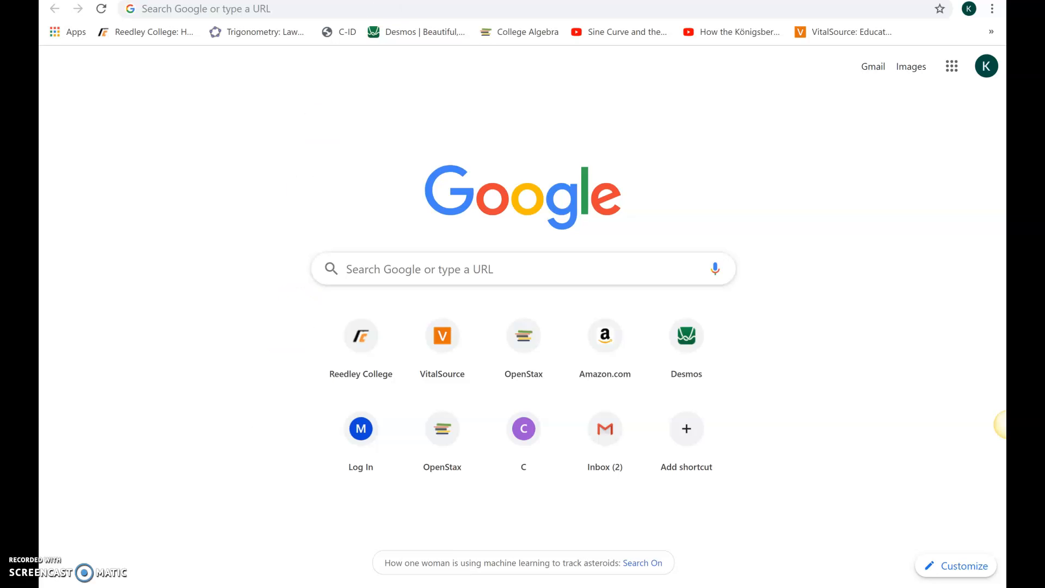
- Open the Desmos graphing calculator and graph y = √x as the first expression
click(413, 40)
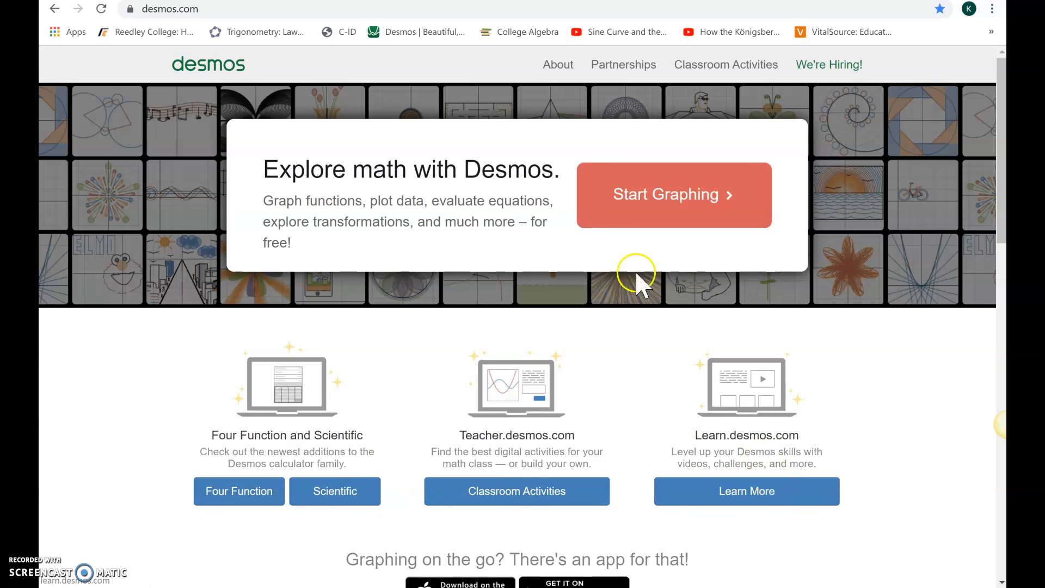
click(650, 195)
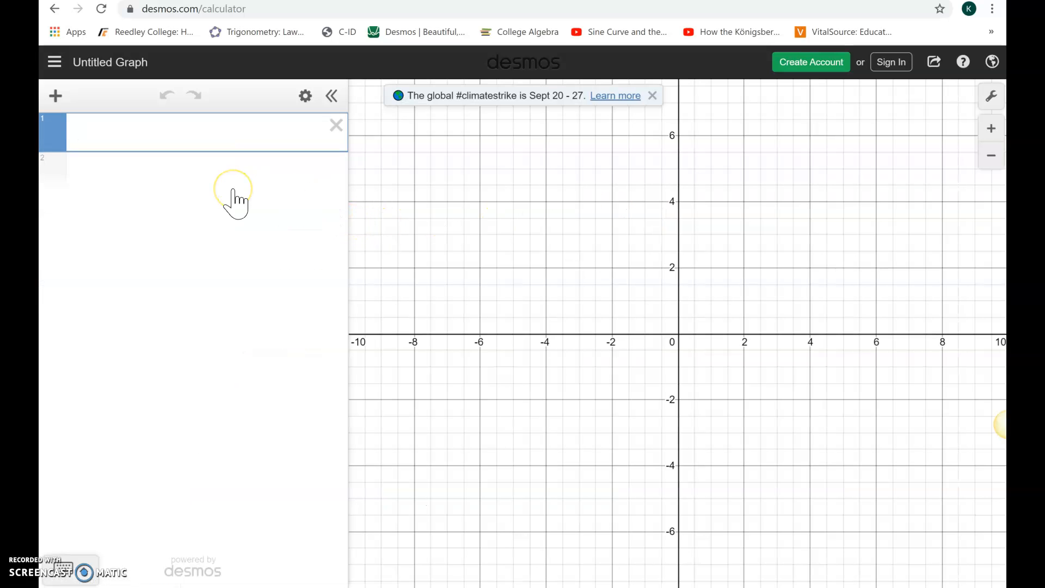
text(y=)
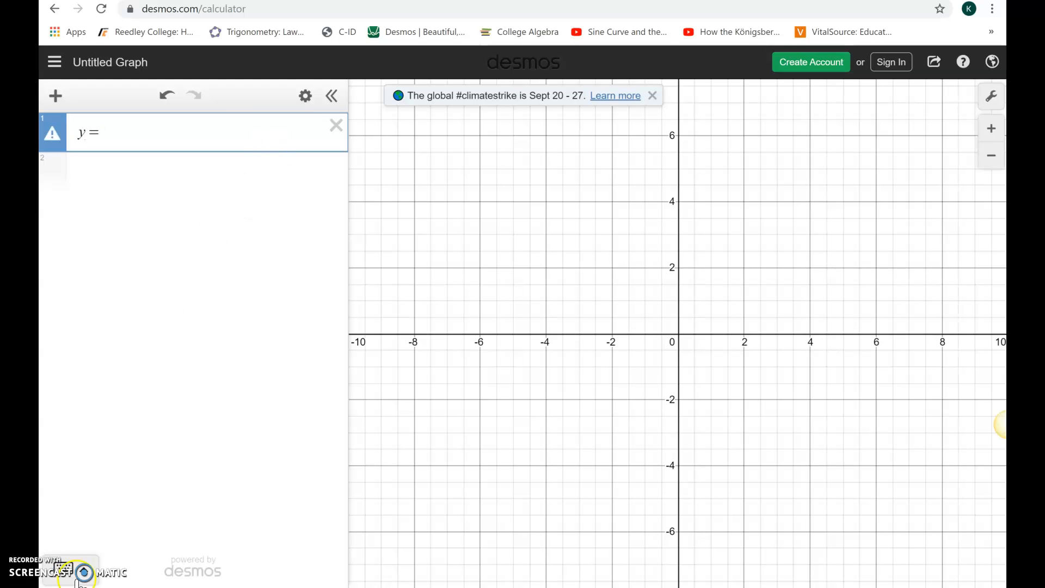
click(77, 571)
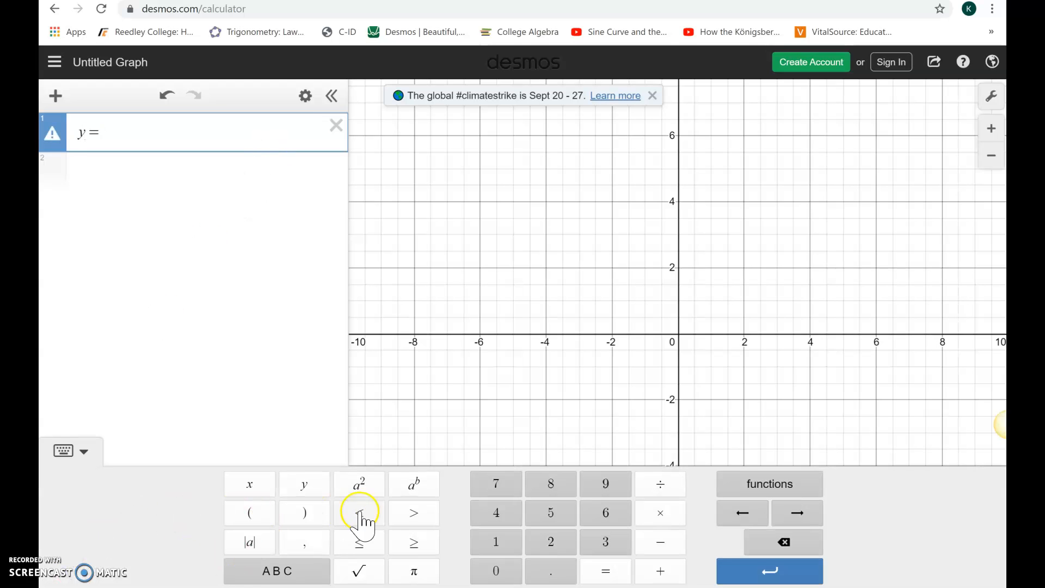
click(359, 570)
text(x)
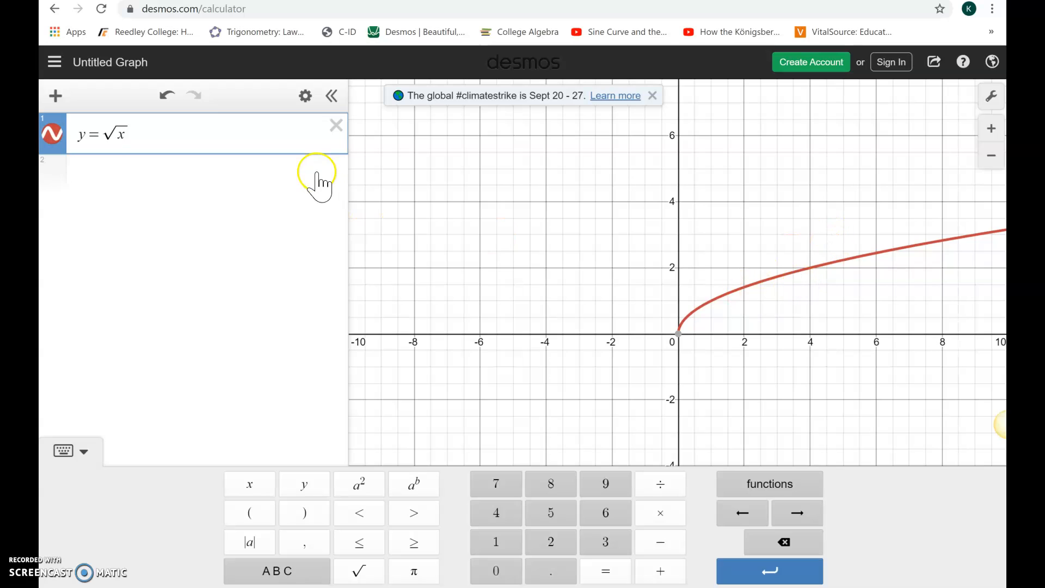
- Add 5 in front of the radical to graph y = 5 + √x, and remove the addition again
click(108, 134)
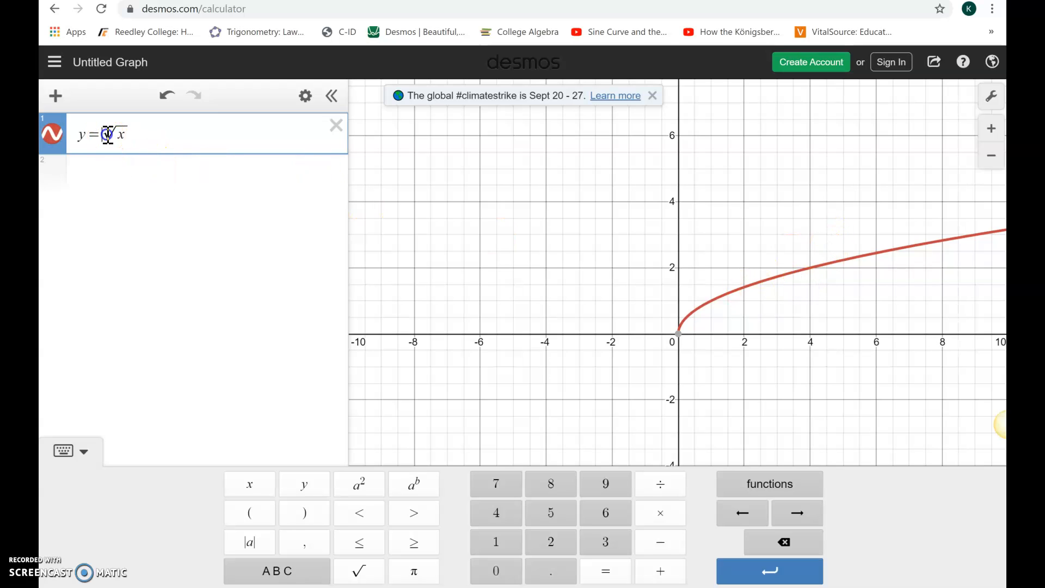
text(5+)
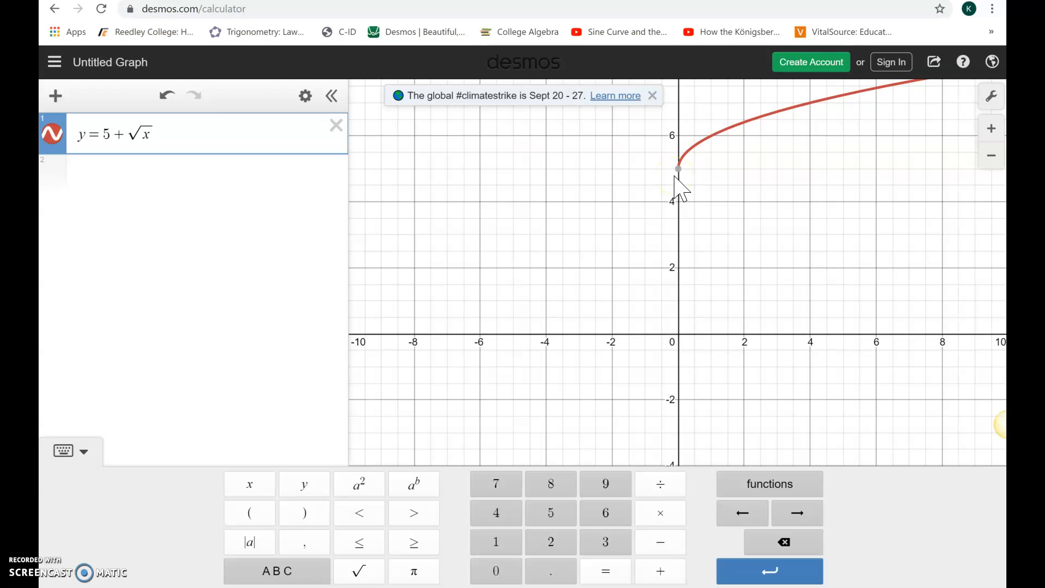
click(201, 254)
key(BackSpace)
key(BackSpace)
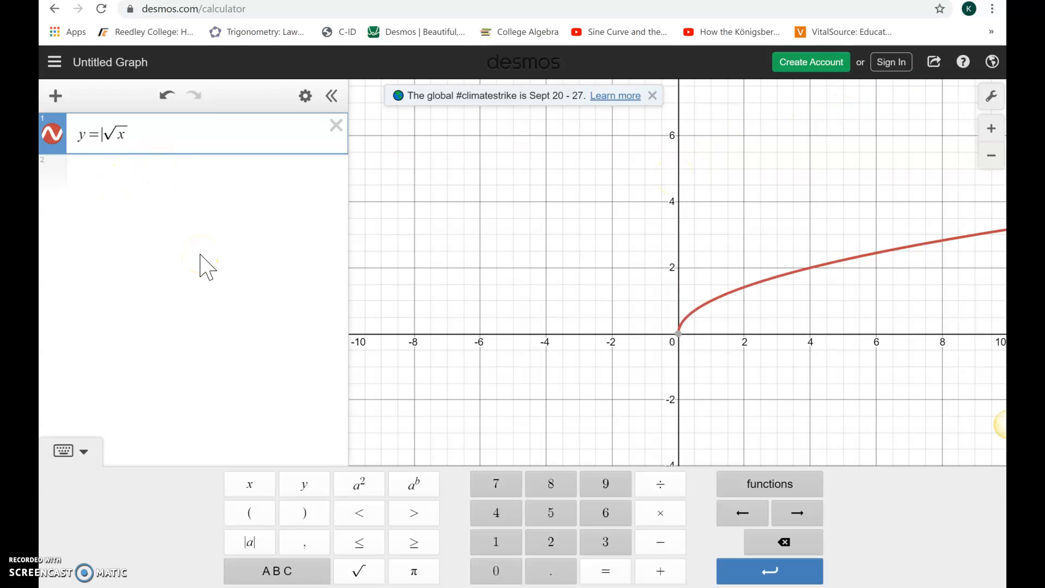
- Add 5 under the radical to graph y = √(x + 5), and show the coordinates of the curve's starting point
key(Right)
key(Right)
text(+5)
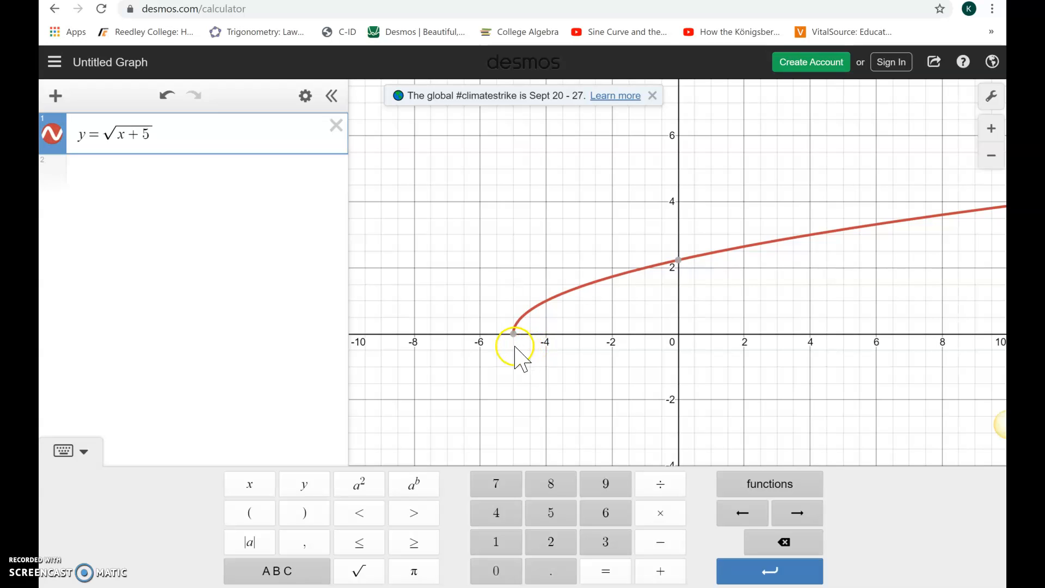
mouse_move(517, 339)
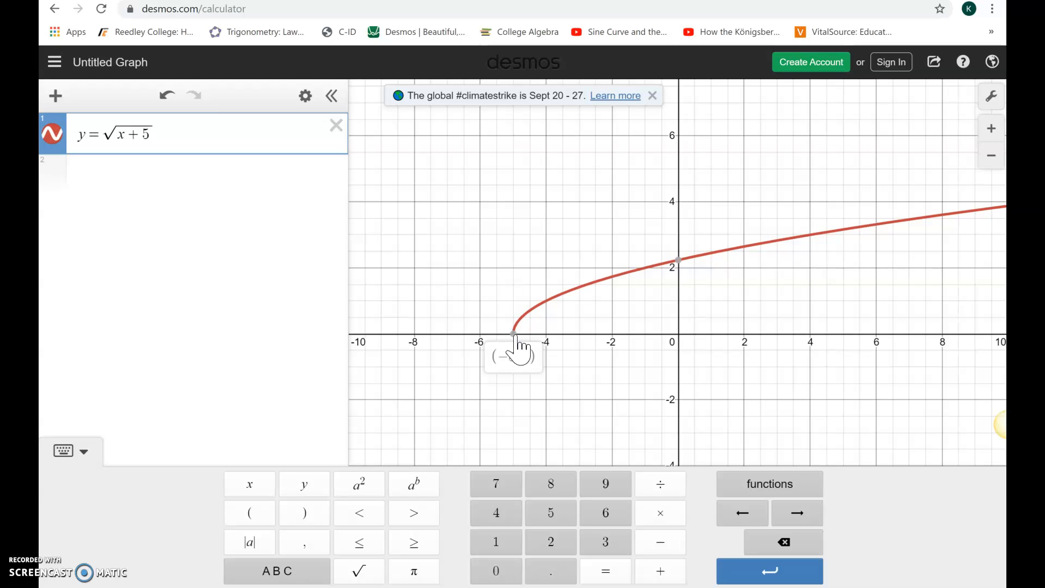
click(515, 337)
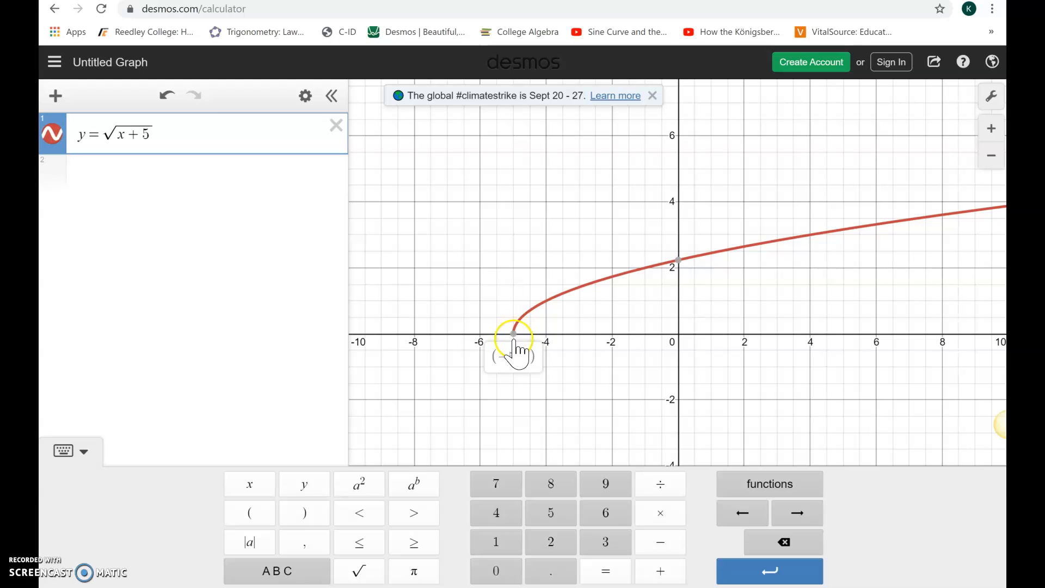
- Remove the + 5 and put a minus sign before x under the radical to graph y = √(−x)
click(233, 148)
key(BackSpace)
key(BackSpace)
key(Left)
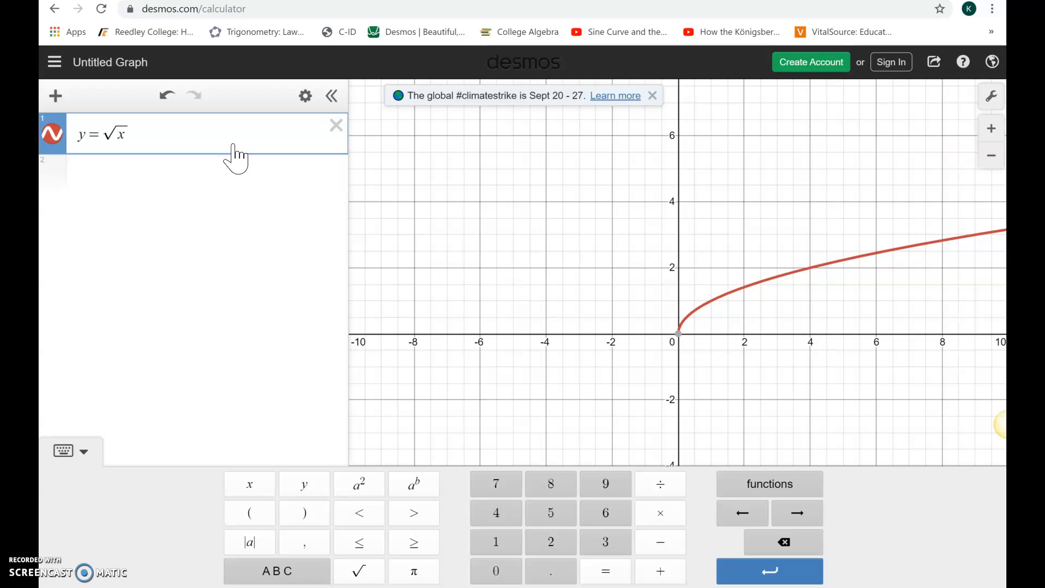
text(-)
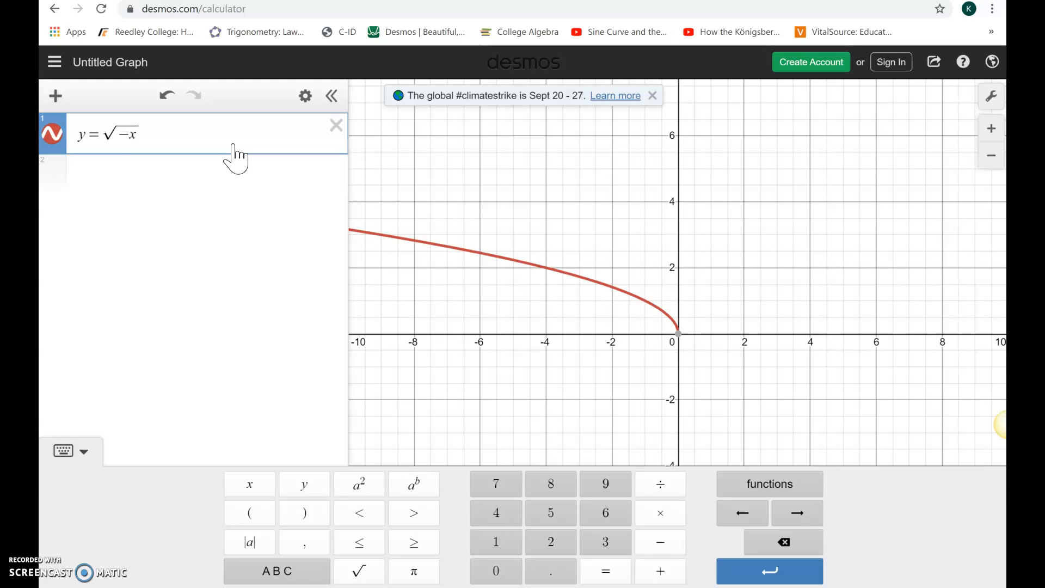
- Move the minus sign in front of the radical to graph y = −√x, and remove it again
key(BackSpace)
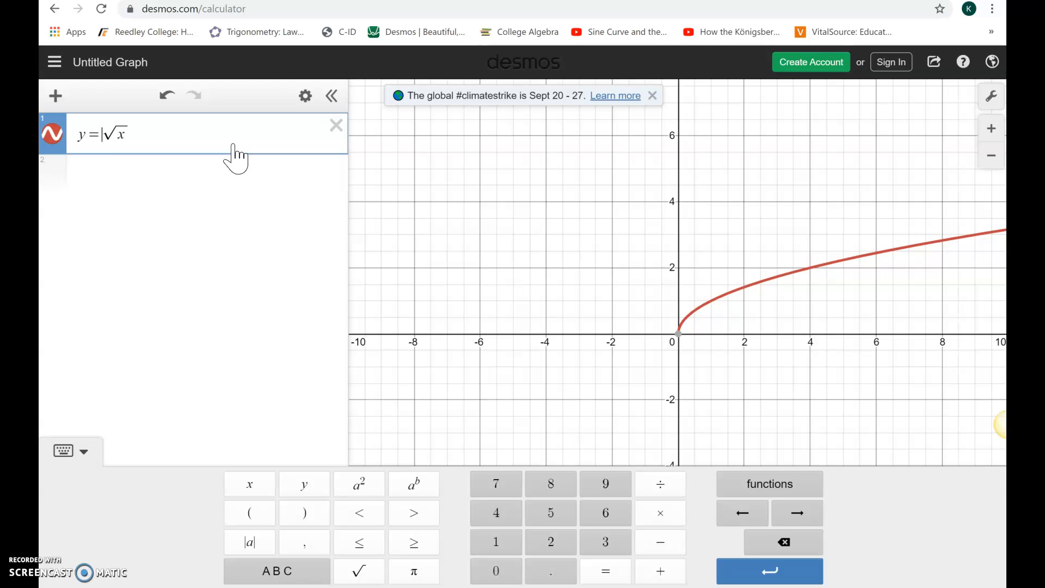
text(-)
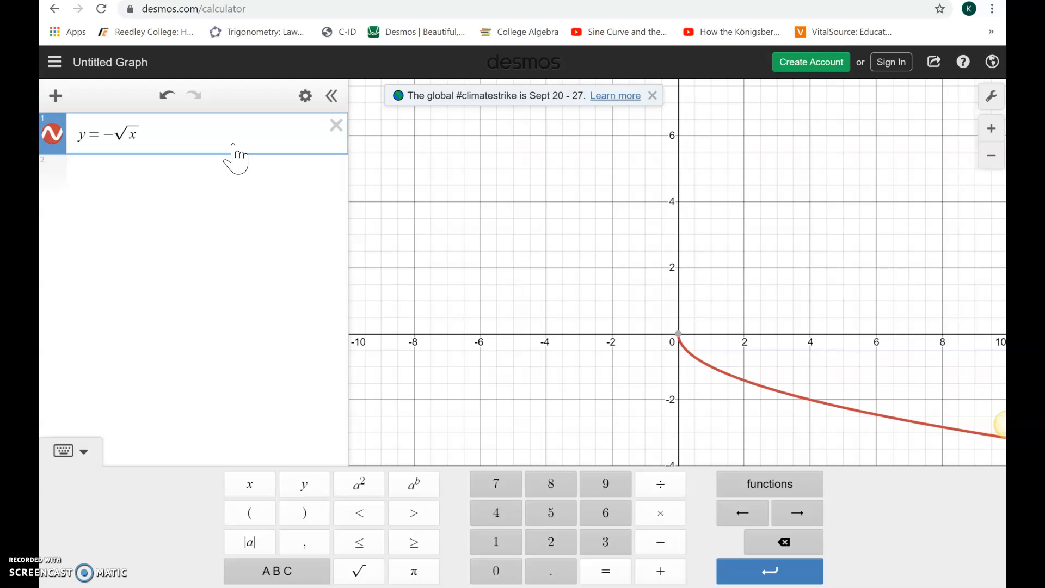
key(BackSpace)
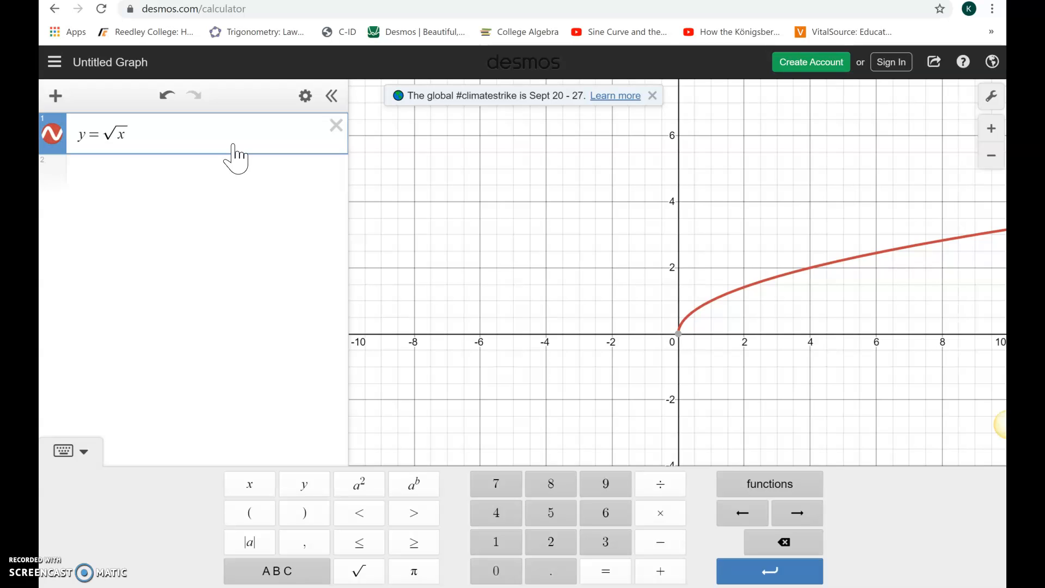
- Replace the square root in the first expression with an absolute value to graph y = |x|
click(233, 145)
click(157, 137)
click(175, 226)
key(BackSpace)
key(BackSpace)
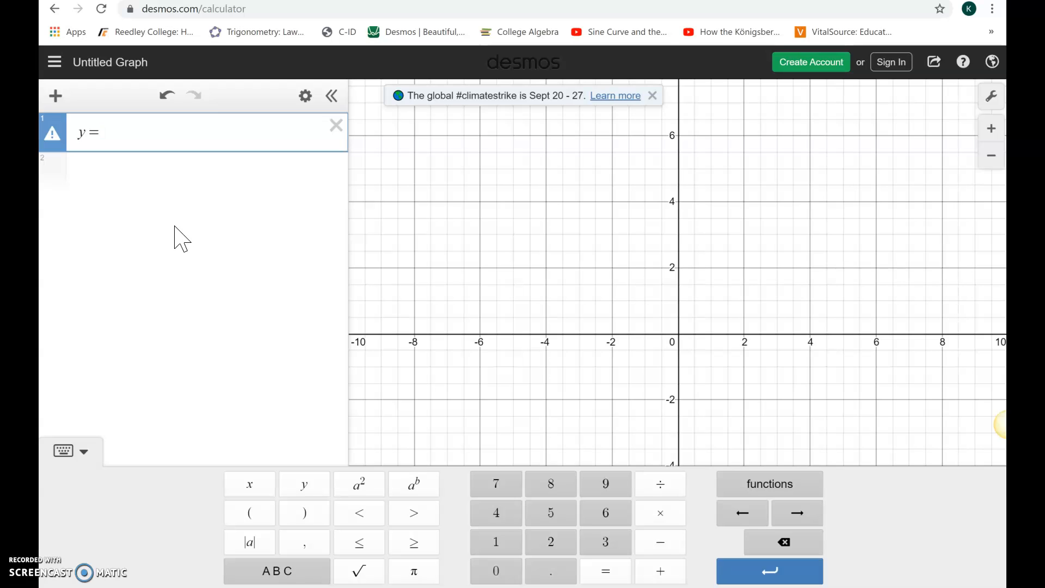
click(263, 551)
text(x|)
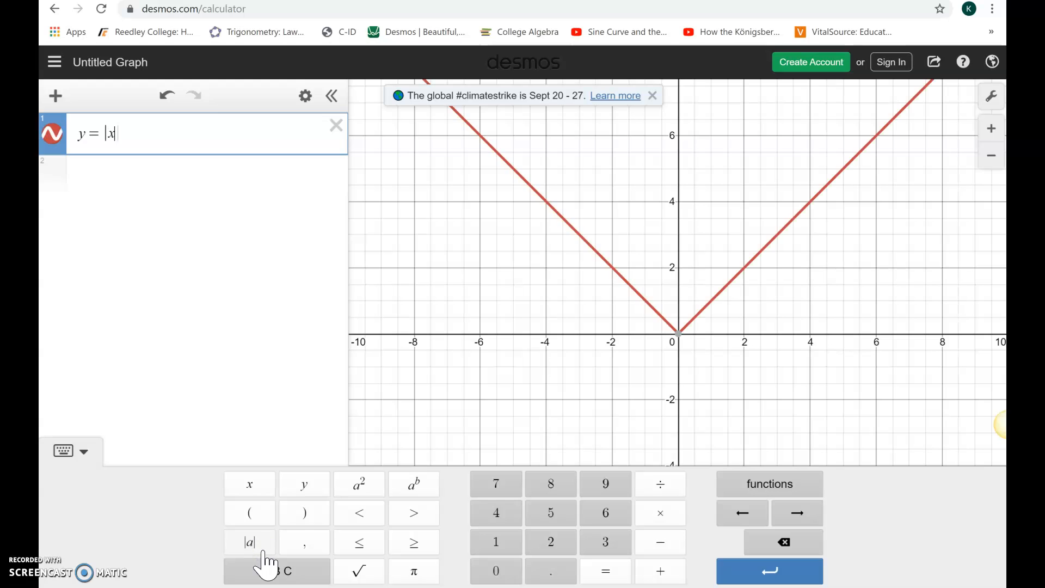
- Add y = −|2x + 5| − 3 as the second expression and hide the on-screen keypad
click(60, 164)
click(61, 166)
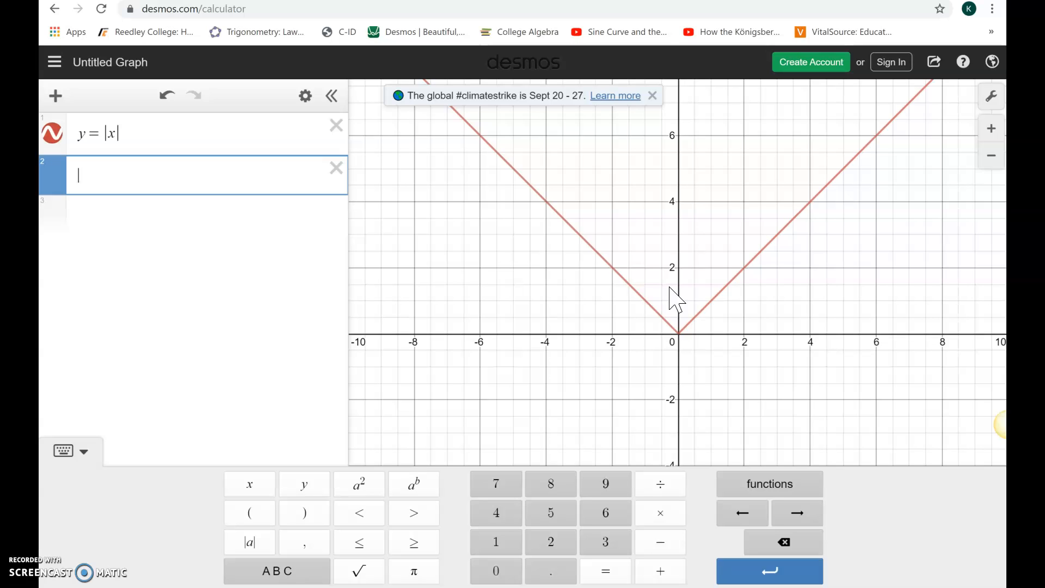
text(y=-)
click(261, 543)
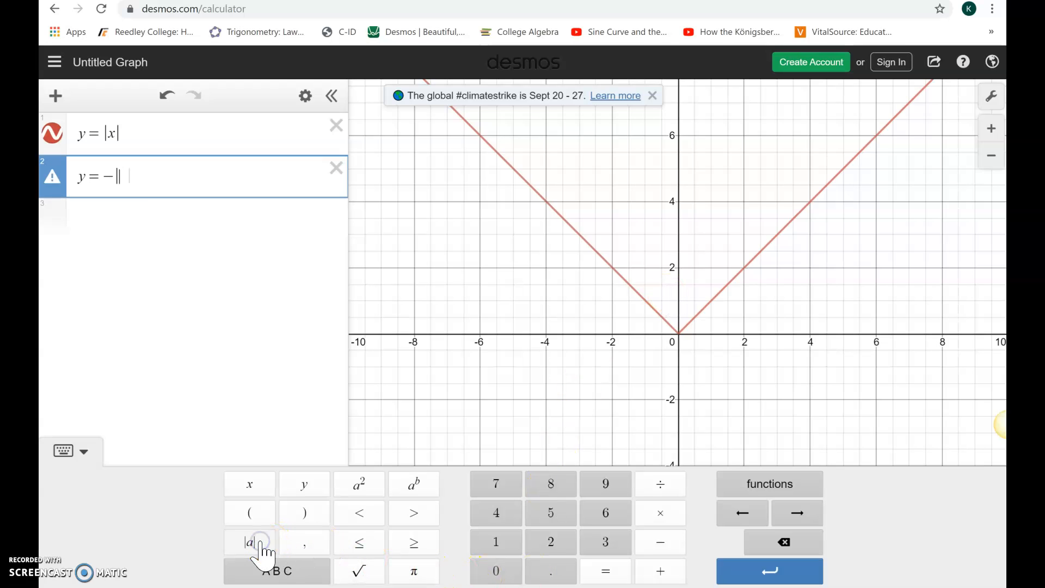
text(2x+)
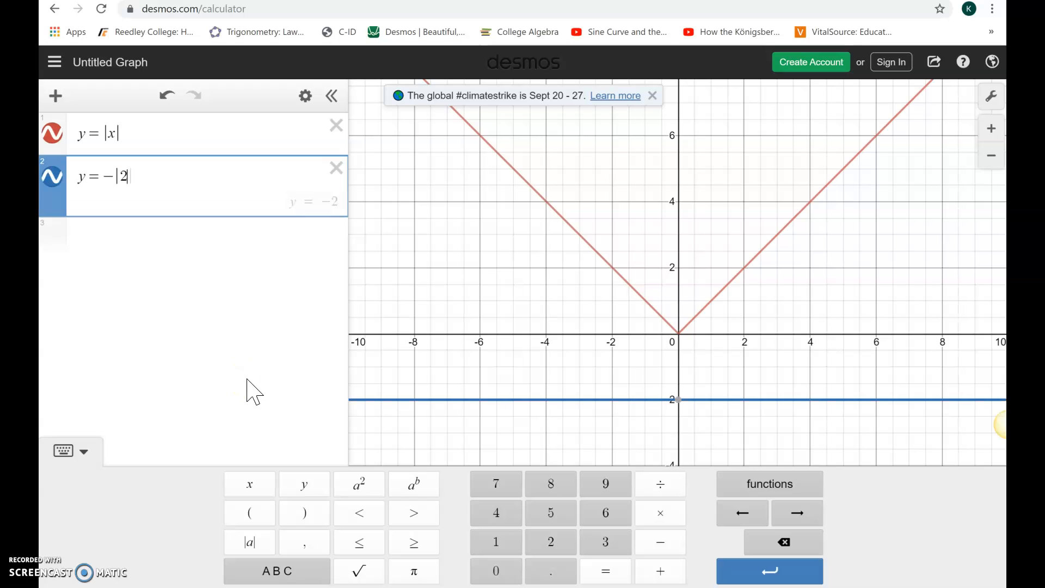
text(5)
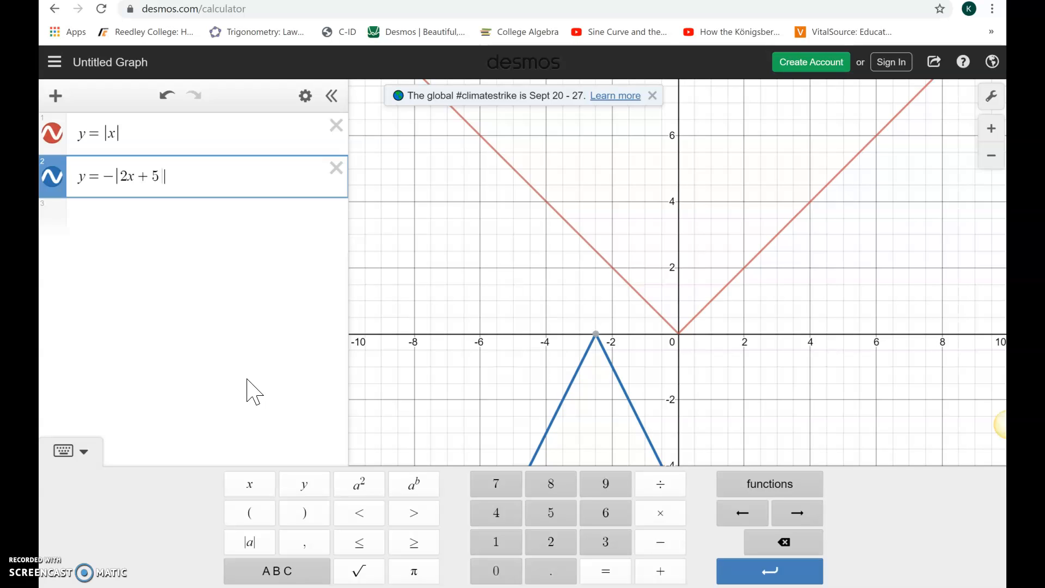
key(Right)
text(-3)
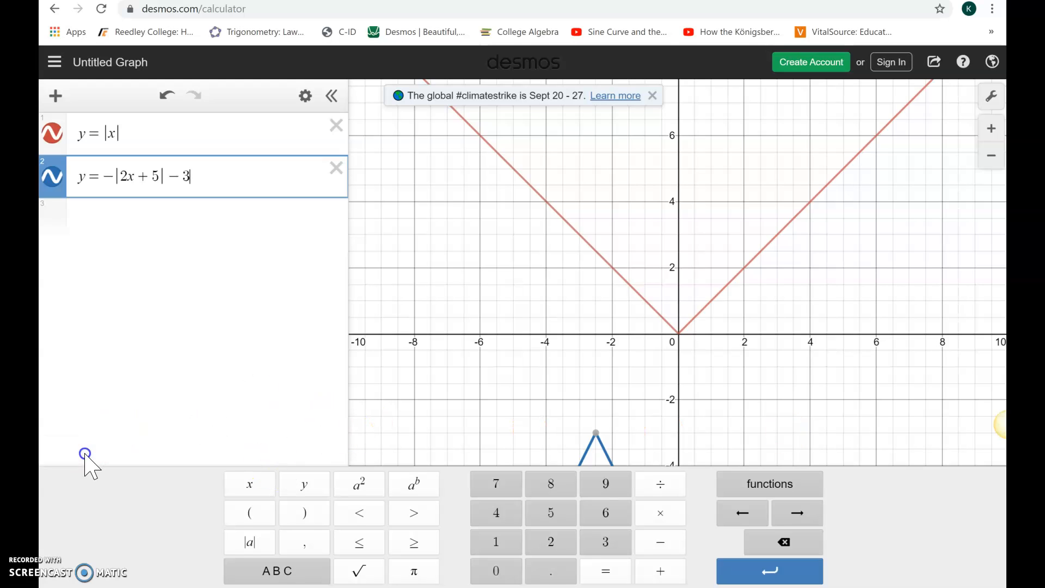
click(85, 454)
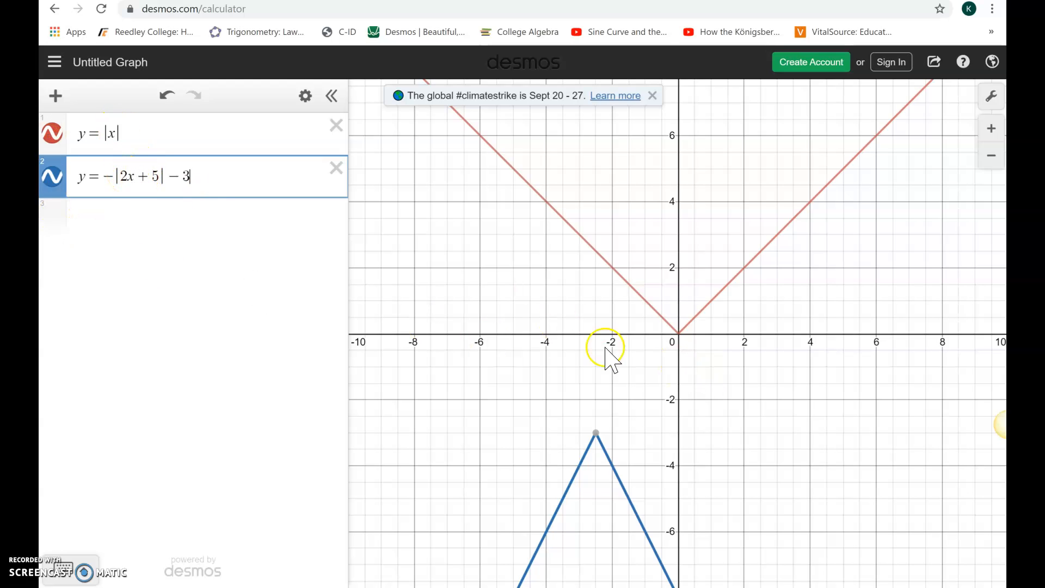
- Show the coordinates of the vertex of the y = −|2x + 5| − 3 graph
drag(731, 449, 730, 297)
drag(705, 348, 689, 513)
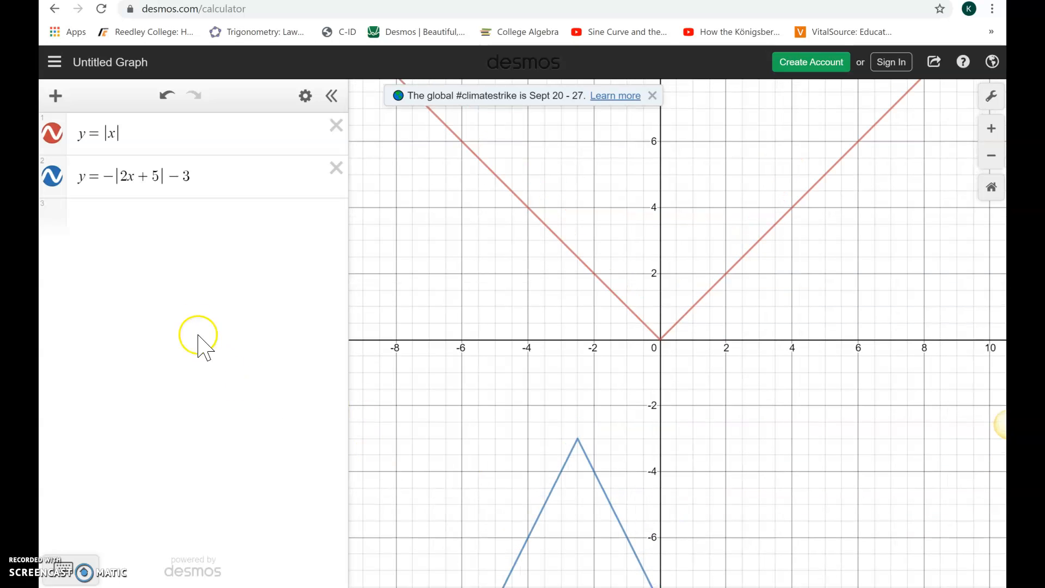
click(123, 182)
drag(753, 408, 742, 376)
click(124, 166)
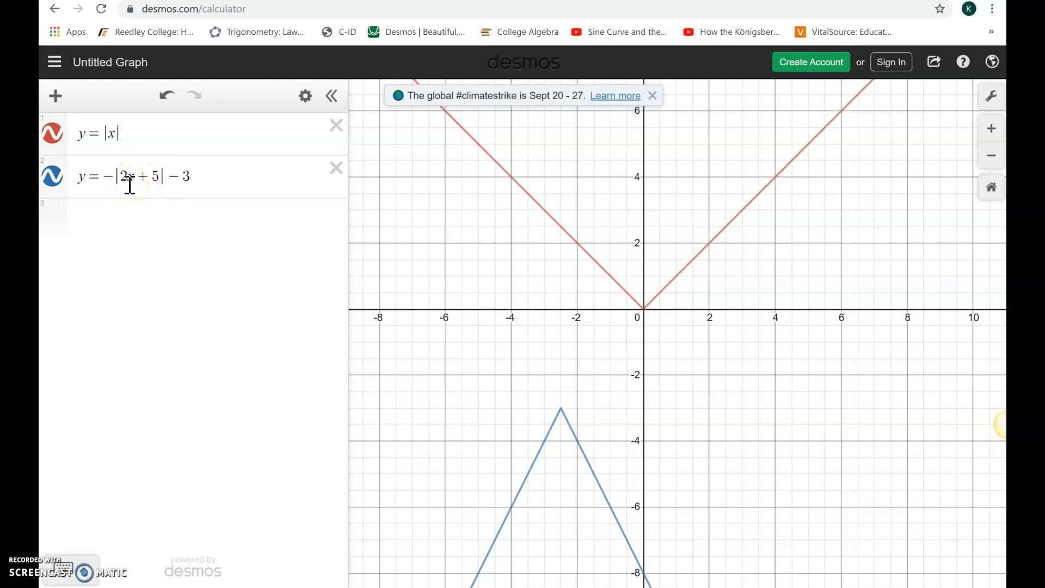
click(560, 409)
click(560, 409)
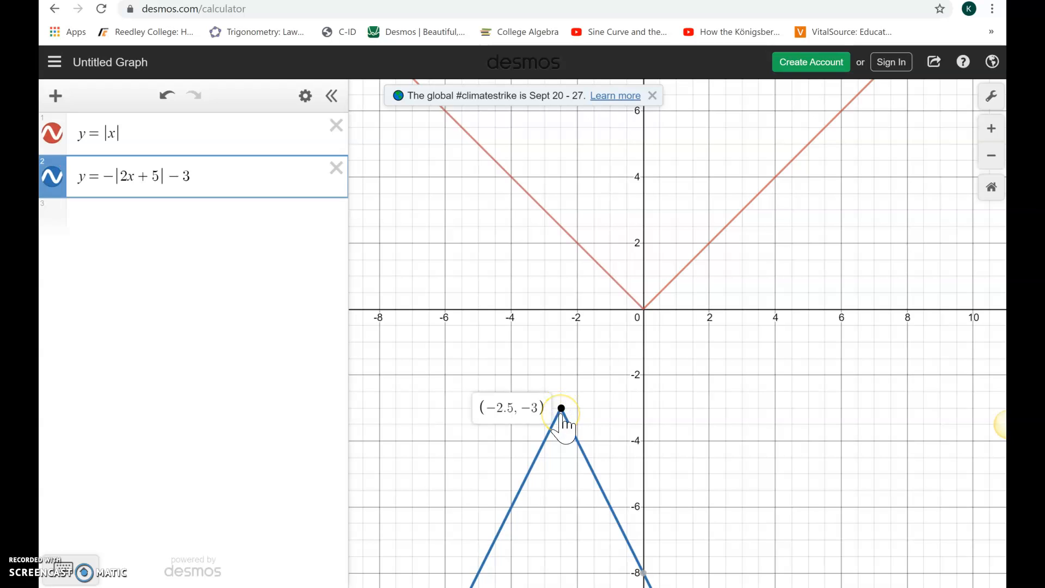